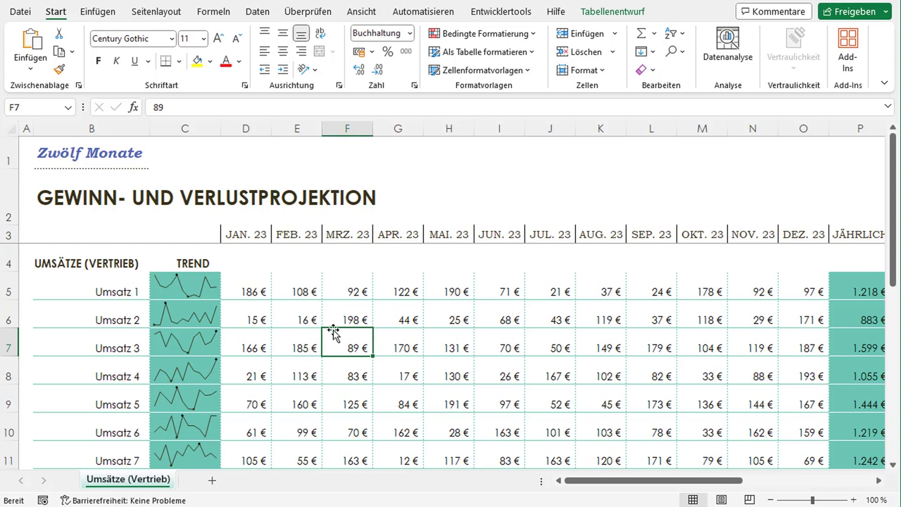
- Enter 200 in F6 (Umsatz 2, March) and 150 in H8 (Umsatz 4, May)
{"action": "left_click", "coordinate": [363, 319]}
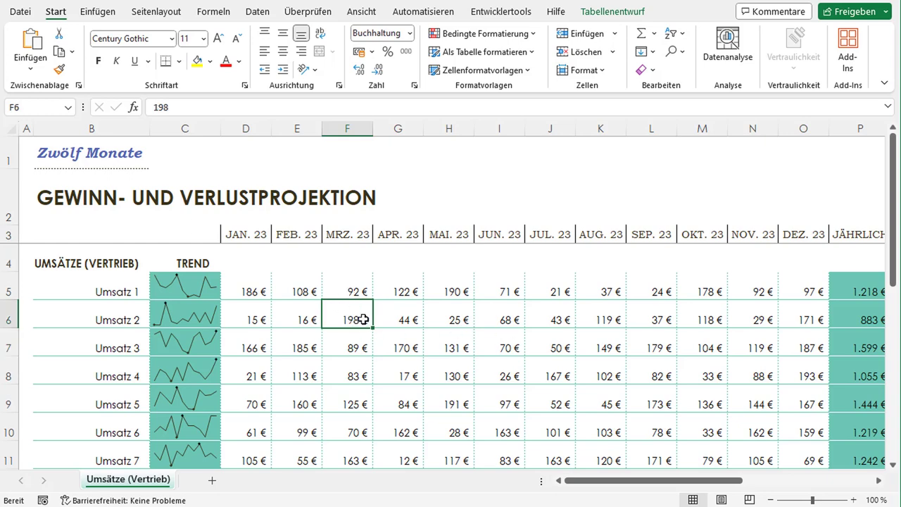
{"action": "type", "text": "200"}
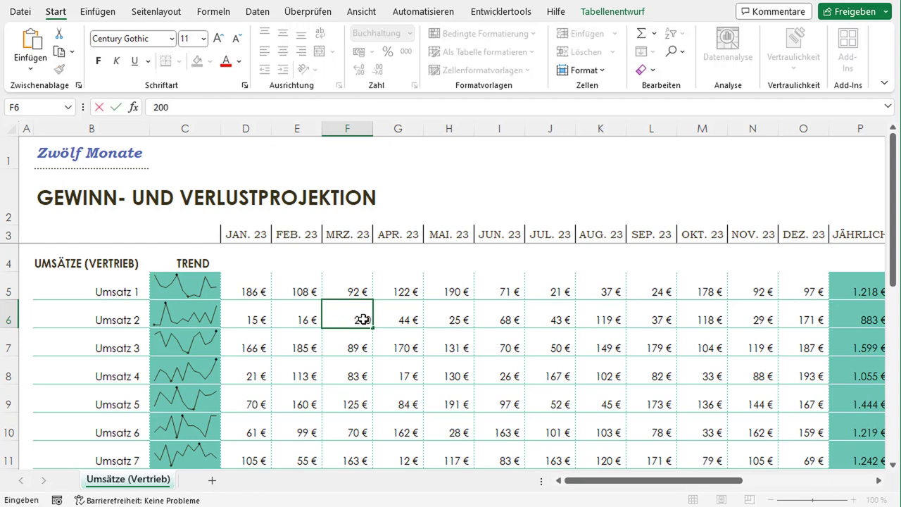
{"action": "key", "text": "Return"}
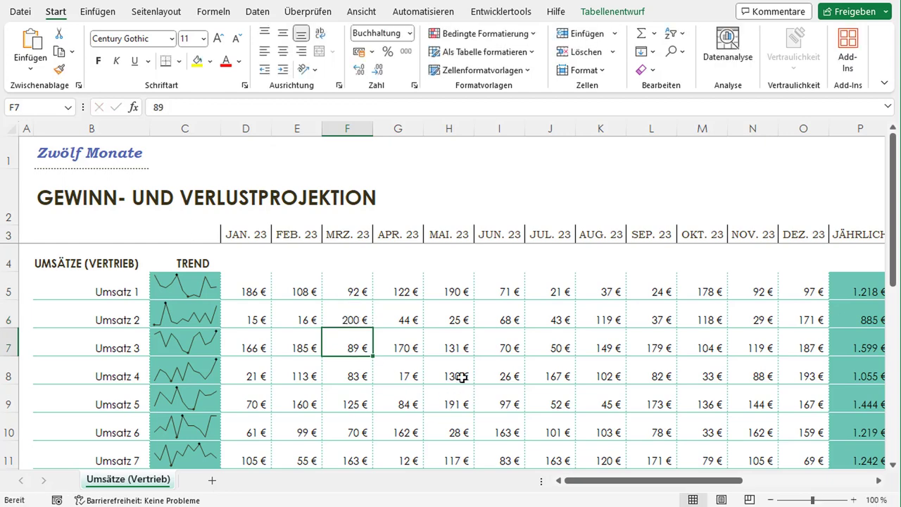
{"action": "left_click", "coordinate": [461, 377]}
{"action": "type", "text": "150"}
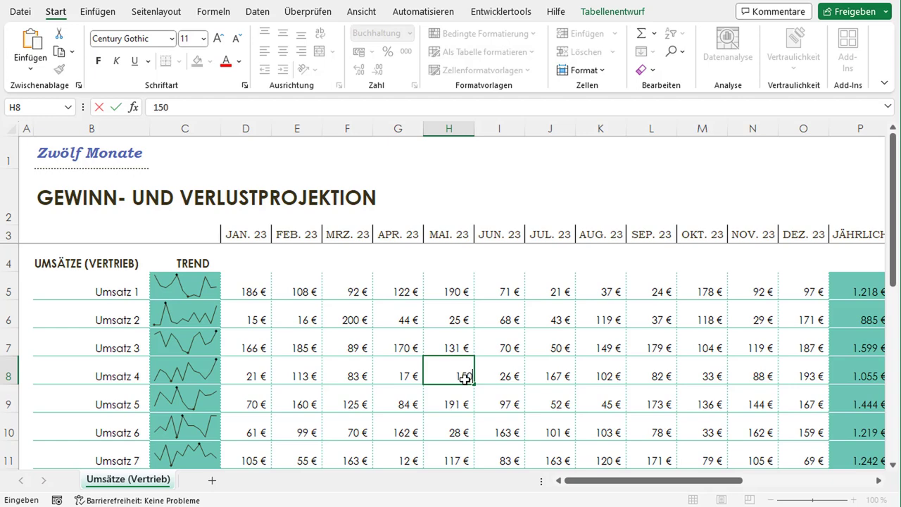
{"action": "key", "text": "Return"}
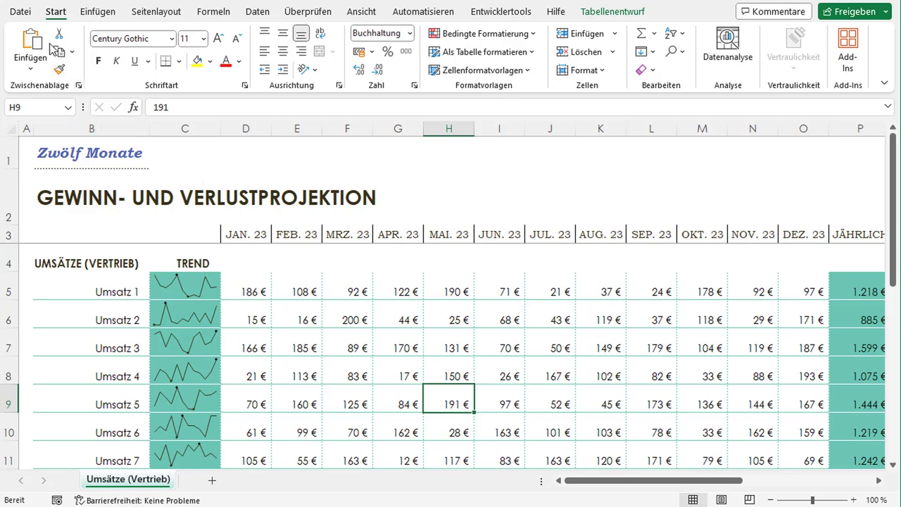
- In Excel Options > Add-Ins, set Verwalten to COM-Add-Ins and open the COM Add-Ins dialog
{"action": "left_click", "coordinate": [21, 12]}
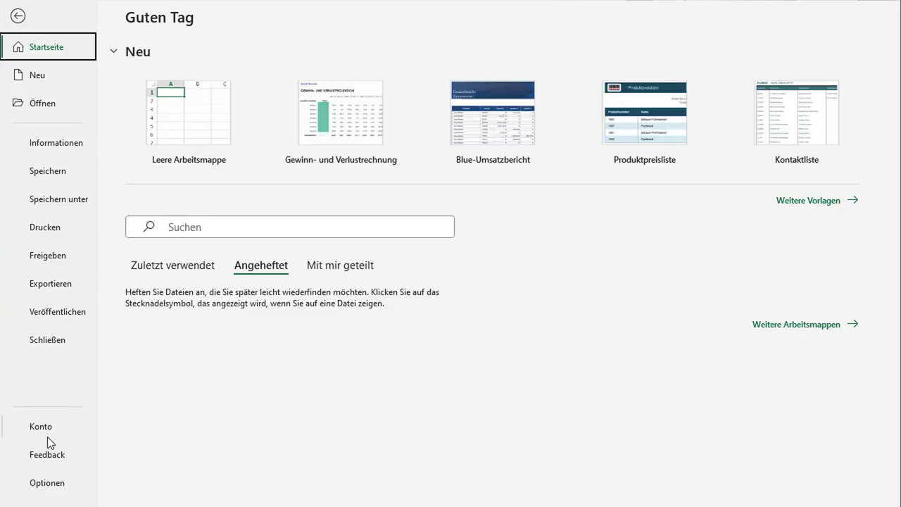
{"action": "left_click", "coordinate": [47, 483]}
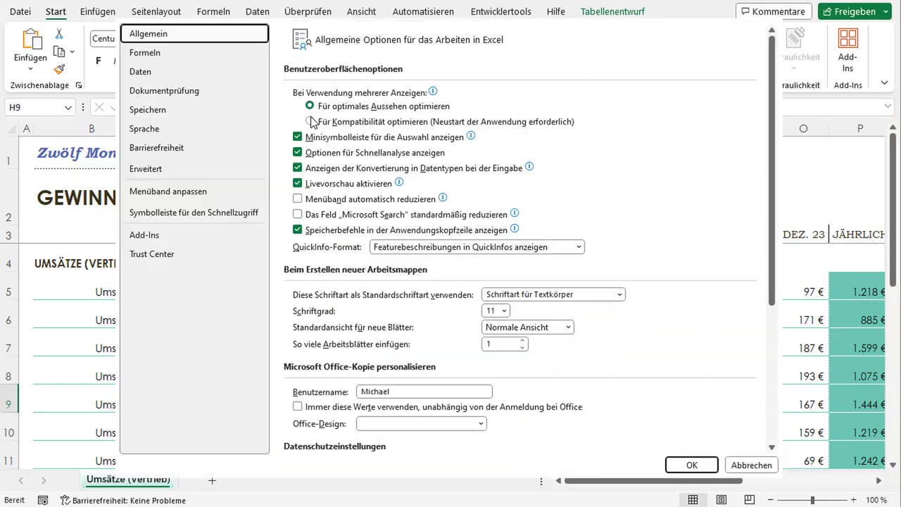
{"action": "left_click_drag", "start_coordinate": [378, 18], "coordinate": [365, 15]}
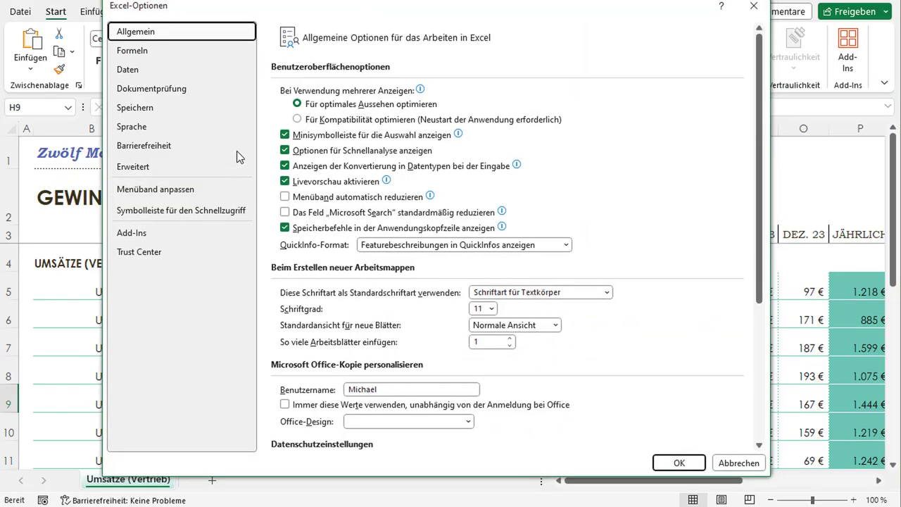
{"action": "left_click", "coordinate": [142, 235]}
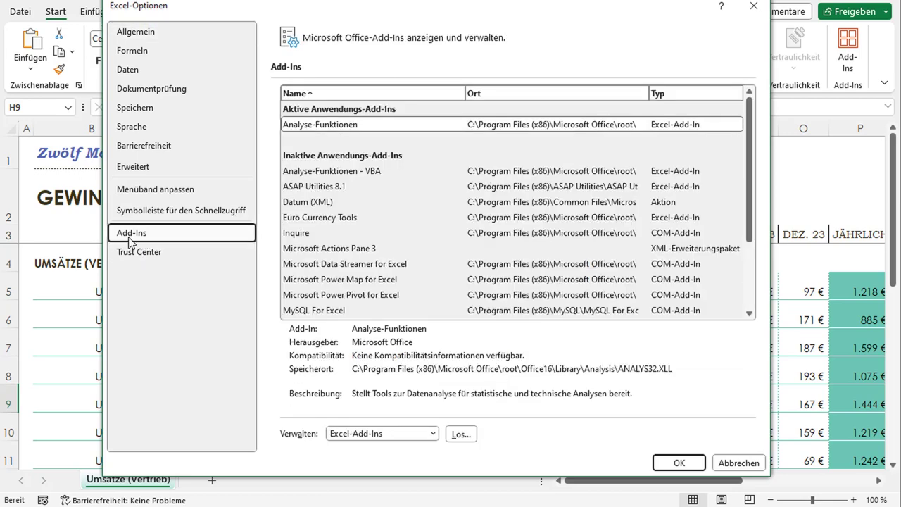
{"action": "left_click", "coordinate": [434, 434]}
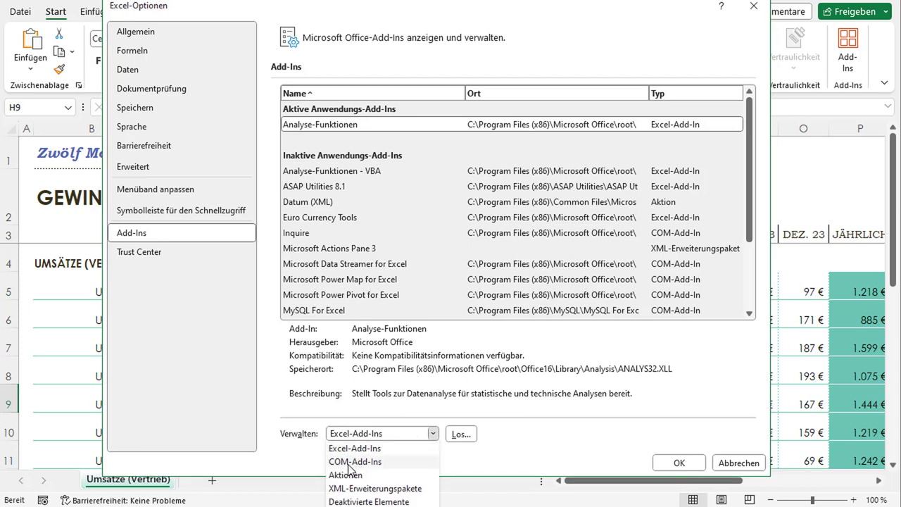
{"action": "left_click", "coordinate": [375, 464]}
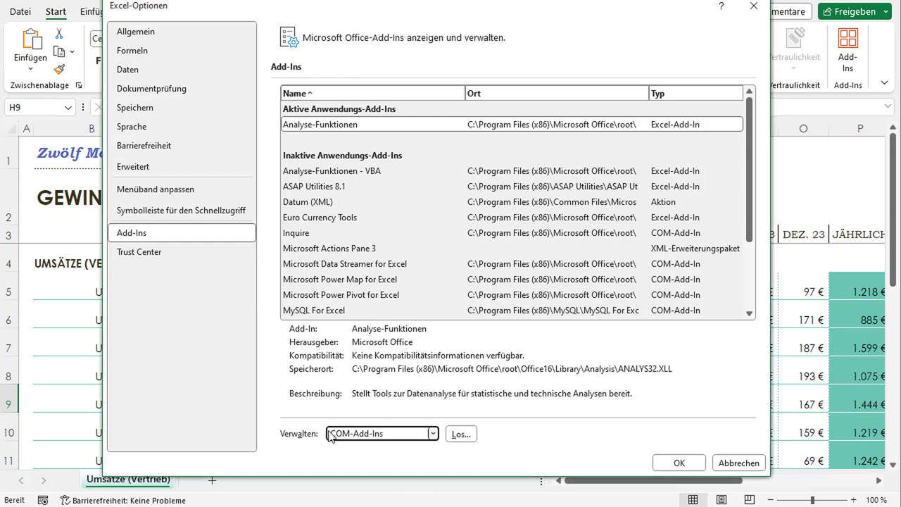
{"action": "left_click", "coordinate": [460, 435]}
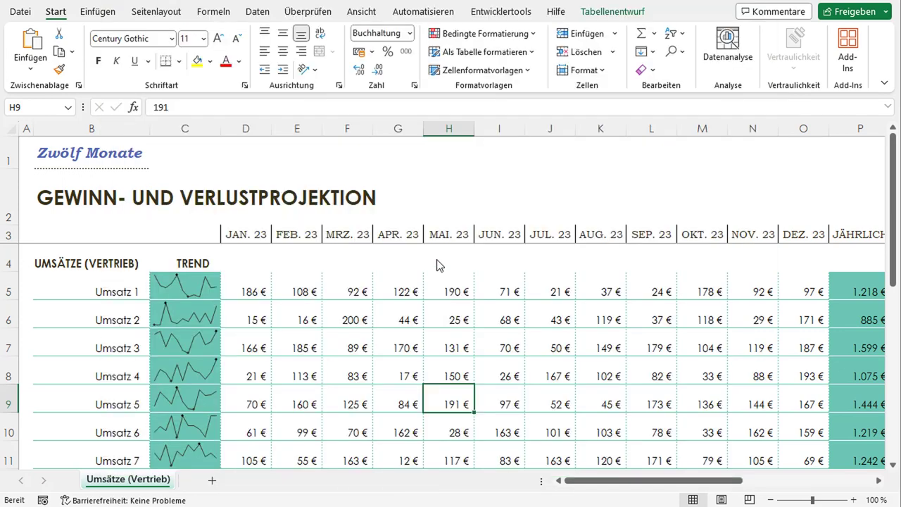
{"action": "left_click_drag", "start_coordinate": [347, 163], "coordinate": [372, 171]}
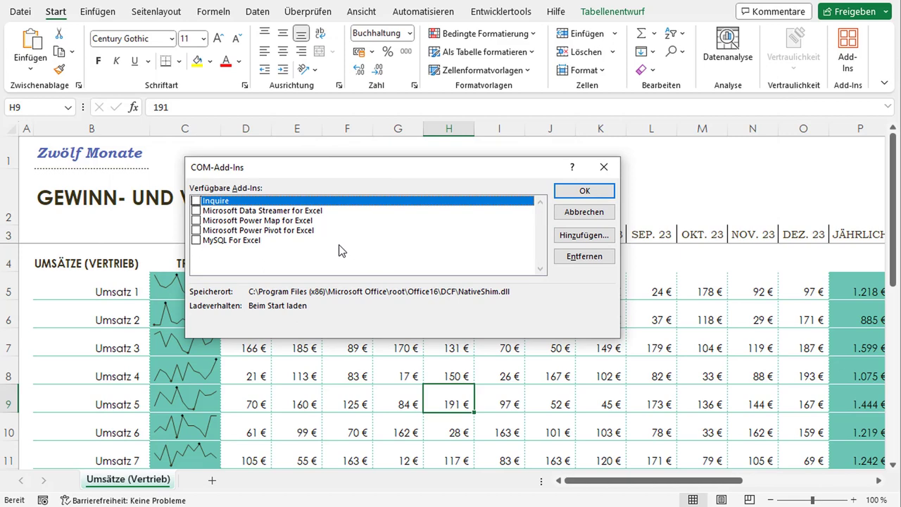
- Check Inquire in the COM Add-Ins list, confirm, and switch to the Inquire ribbon tab
{"action": "left_click", "coordinate": [196, 202]}
{"action": "left_click", "coordinate": [584, 192]}
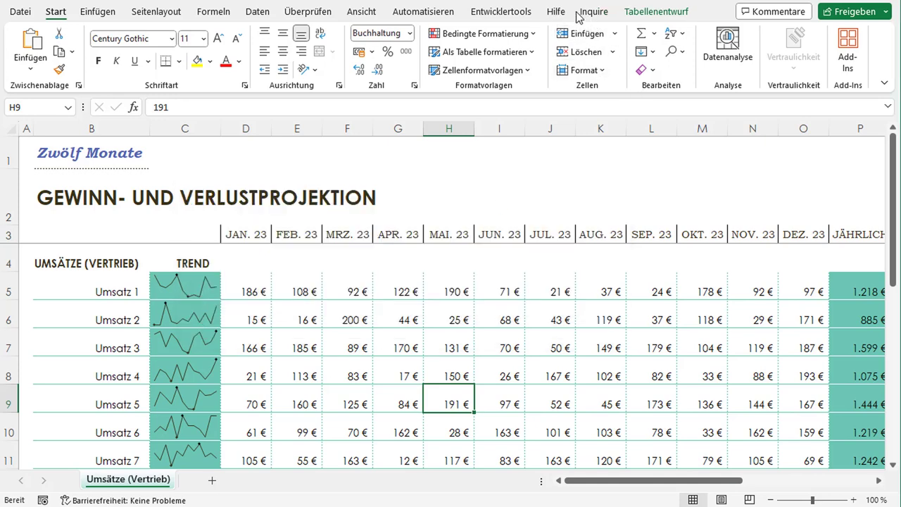
{"action": "left_click", "coordinate": [597, 19]}
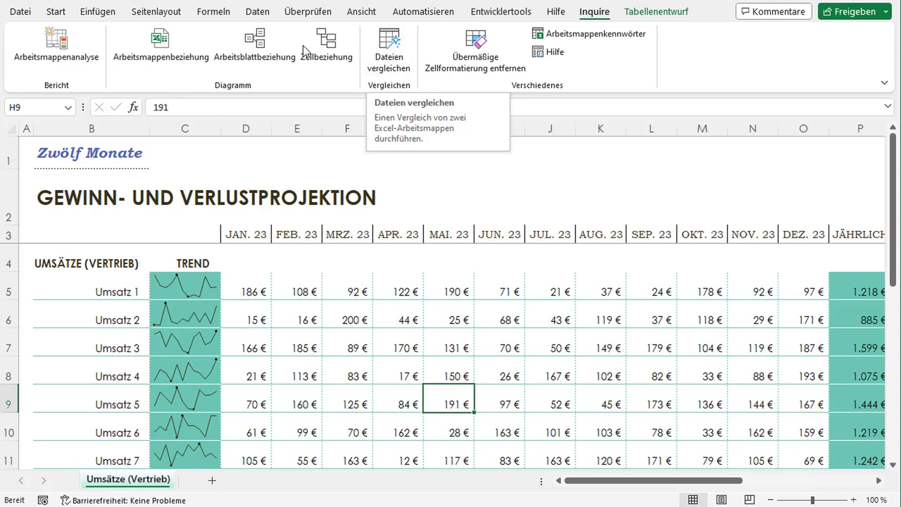
- Compare Gewinn- und Verlustrechnung1.xlsx with Gewinn- und Verlustrechnung2.xlsx, agreeing to save the first workbook
{"action": "left_click", "coordinate": [398, 73]}
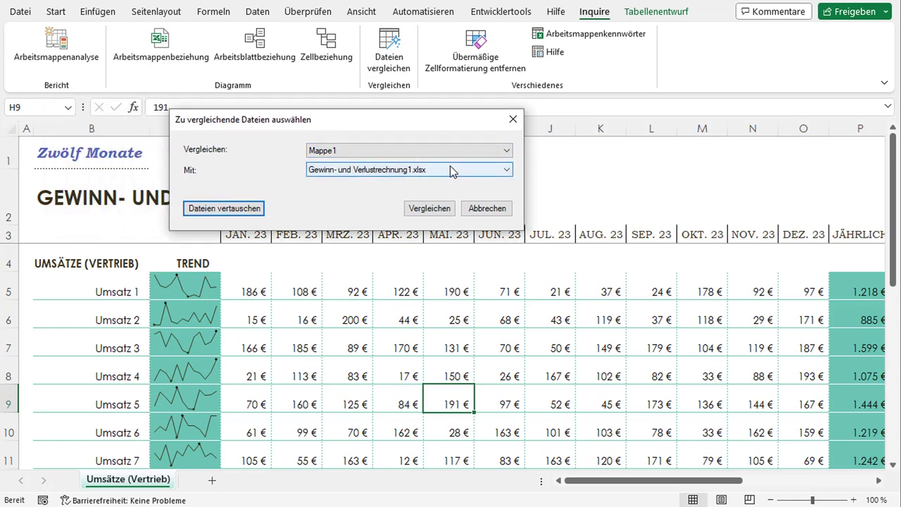
{"action": "left_click", "coordinate": [507, 150]}
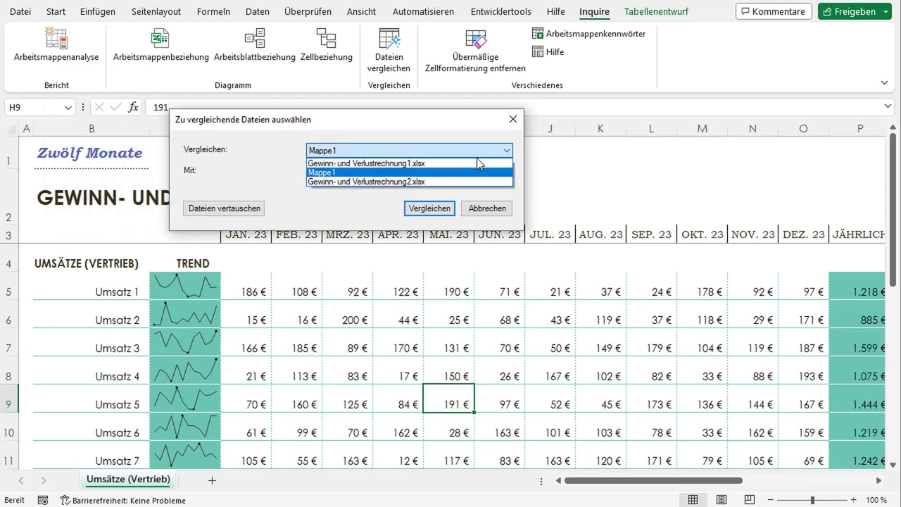
{"action": "left_click", "coordinate": [478, 163]}
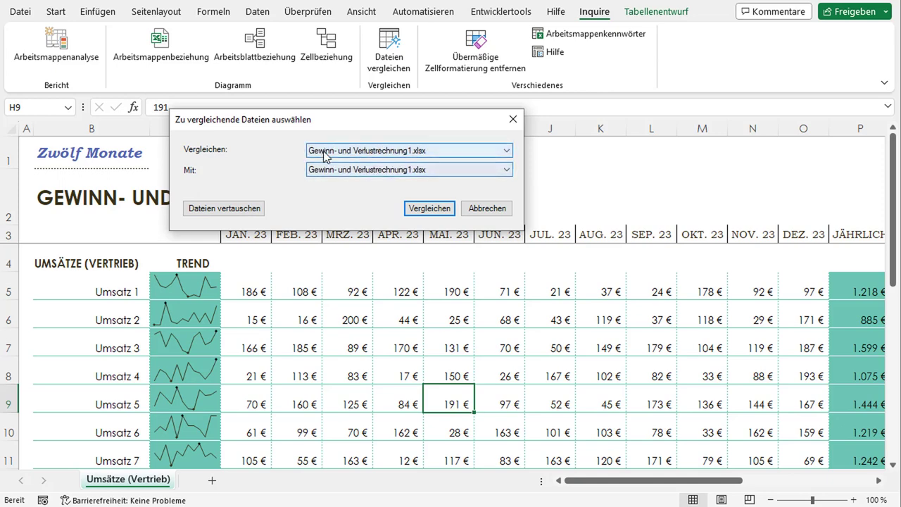
{"action": "left_click", "coordinate": [411, 170]}
{"action": "left_click", "coordinate": [411, 189]}
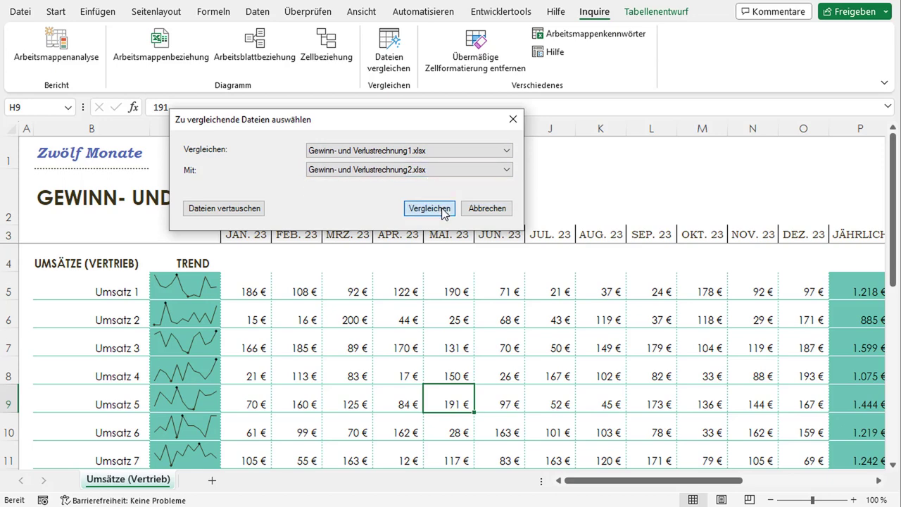
{"action": "left_click", "coordinate": [442, 208]}
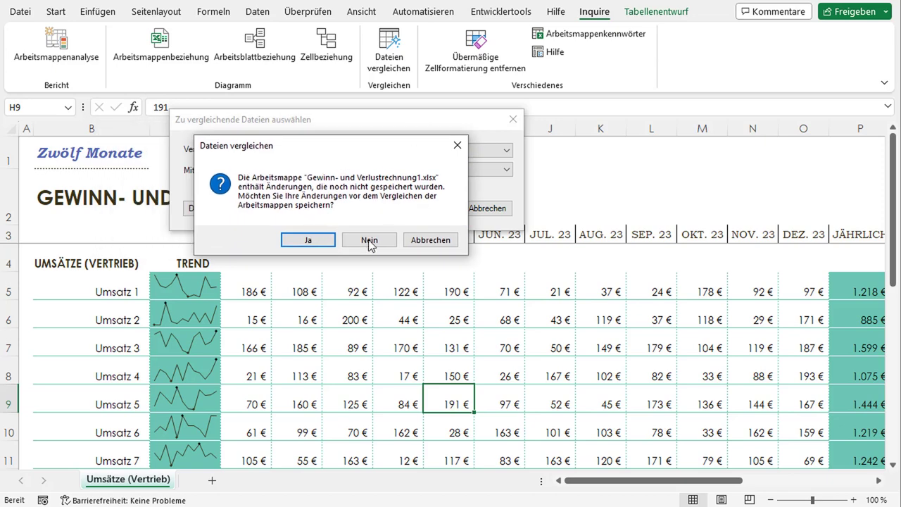
{"action": "left_click", "coordinate": [319, 243]}
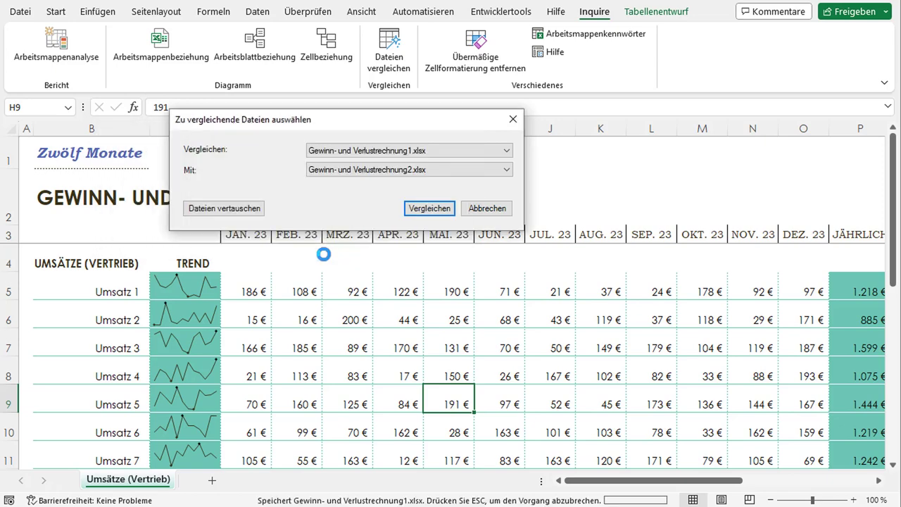
- Save the second workbook, then widen Spreadsheet Compare and show both workbook panes side by side
{"action": "left_click", "coordinate": [217, 232]}
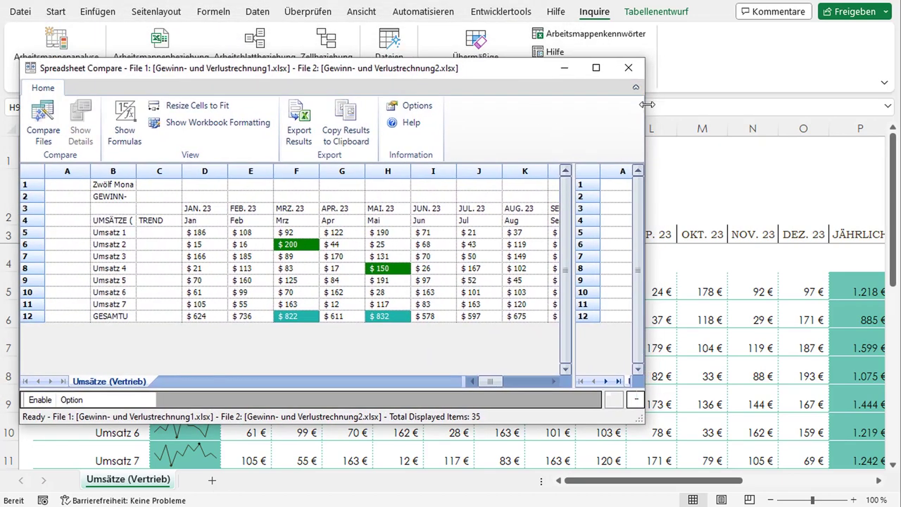
{"action": "left_click_drag", "start_coordinate": [646, 104], "coordinate": [885, 106]}
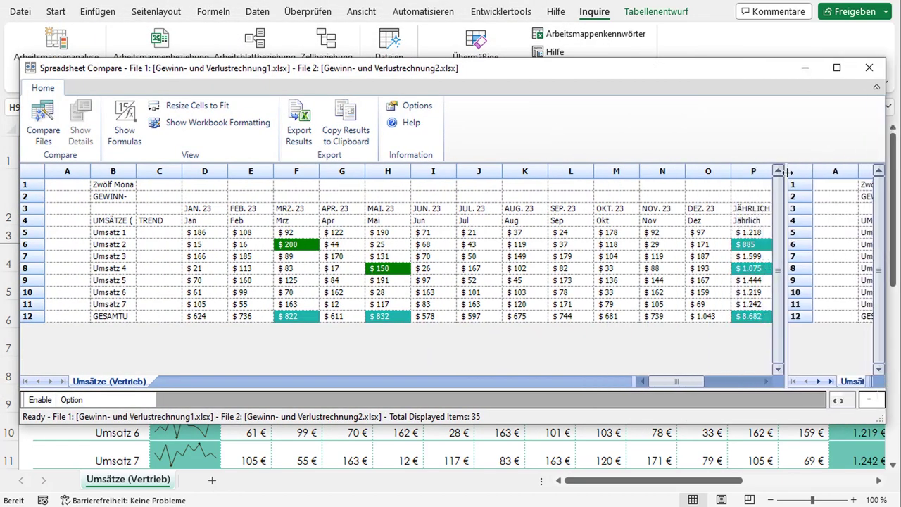
{"action": "left_click_drag", "start_coordinate": [787, 172], "coordinate": [508, 176]}
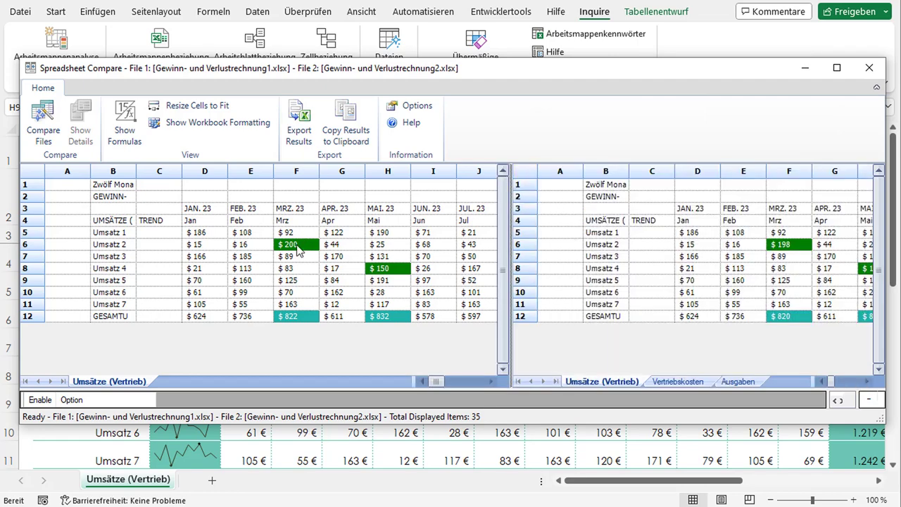
- Inspect the highlighted changes: March 200 vs 198 in F6 and the May total in H12
{"action": "left_click", "coordinate": [297, 246]}
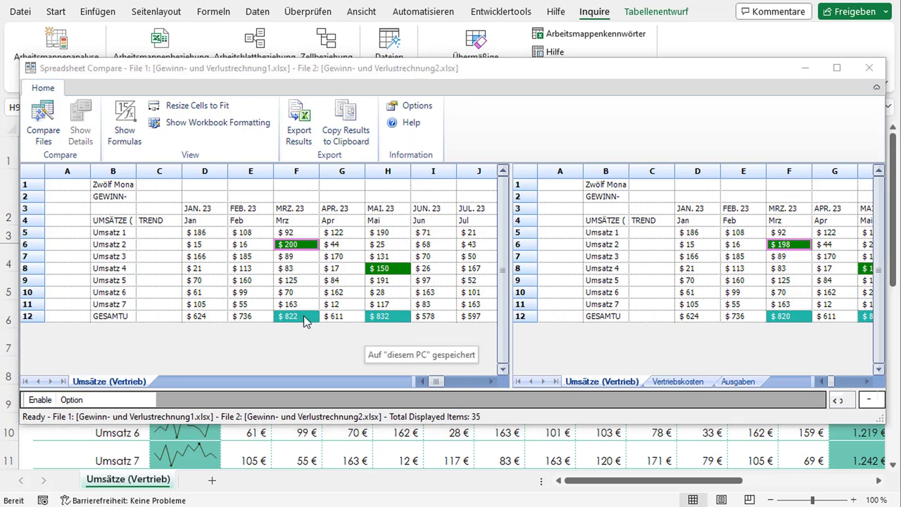
{"action": "left_click", "coordinate": [284, 318]}
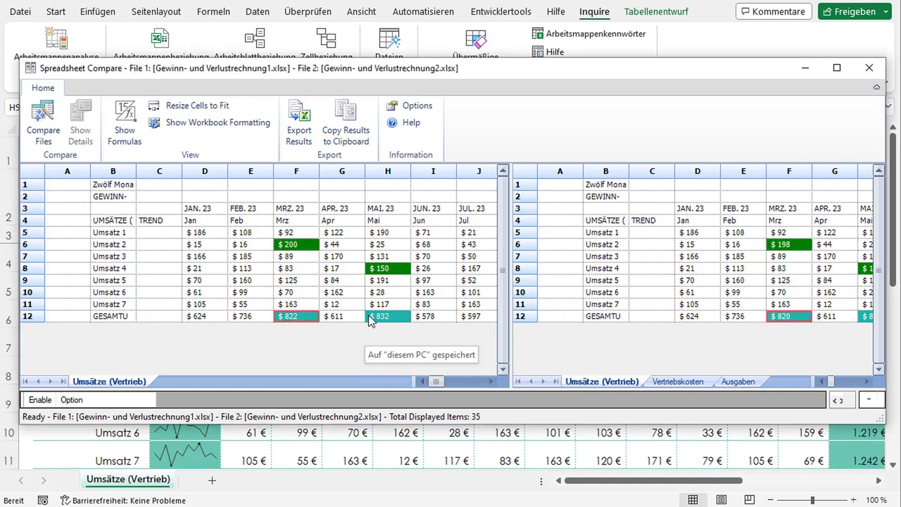
{"action": "left_click", "coordinate": [398, 318]}
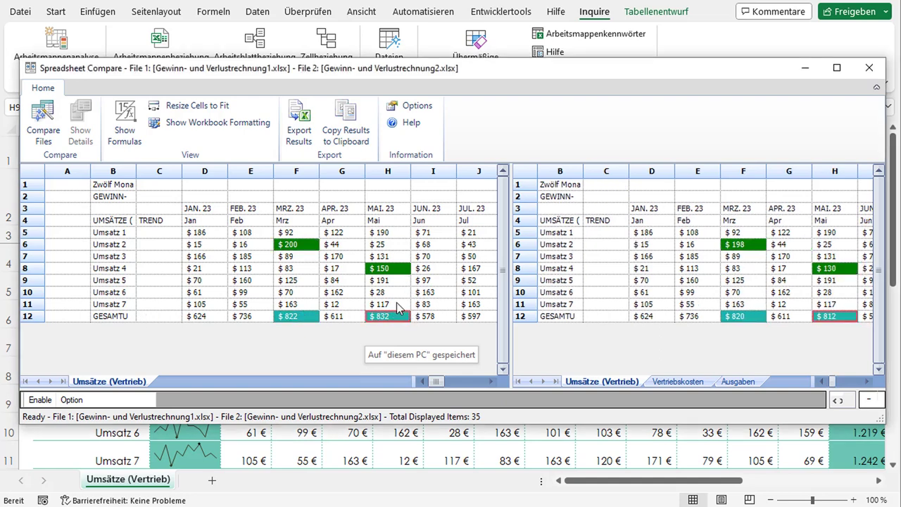
{"action": "left_click", "coordinate": [419, 113]}
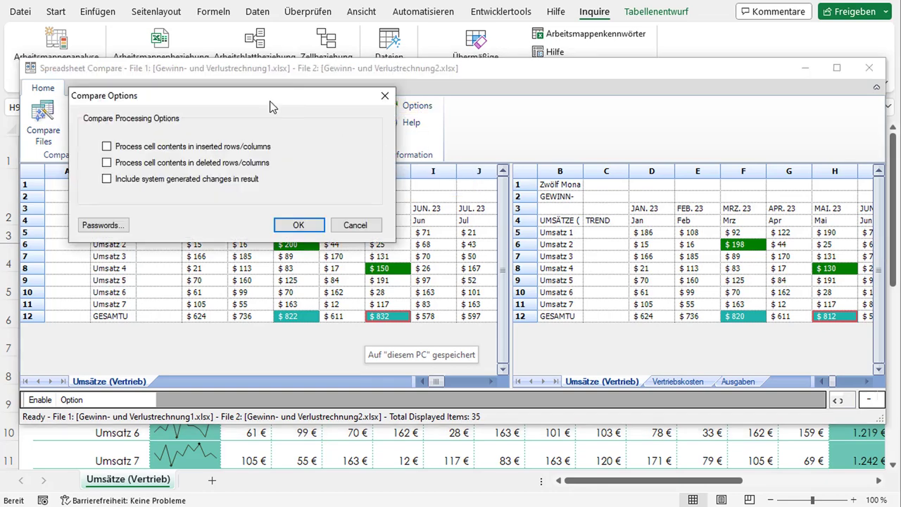
{"action": "left_click_drag", "start_coordinate": [269, 101], "coordinate": [357, 129]}
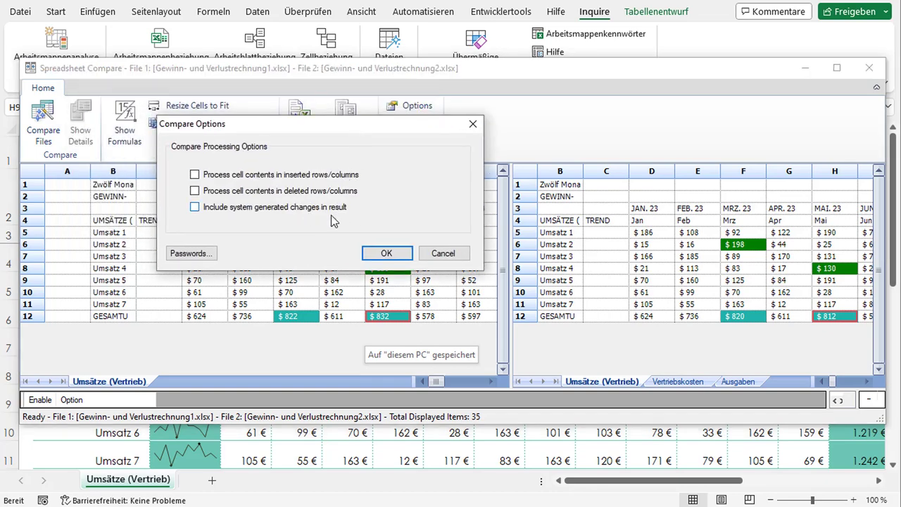
{"action": "left_click", "coordinate": [429, 253]}
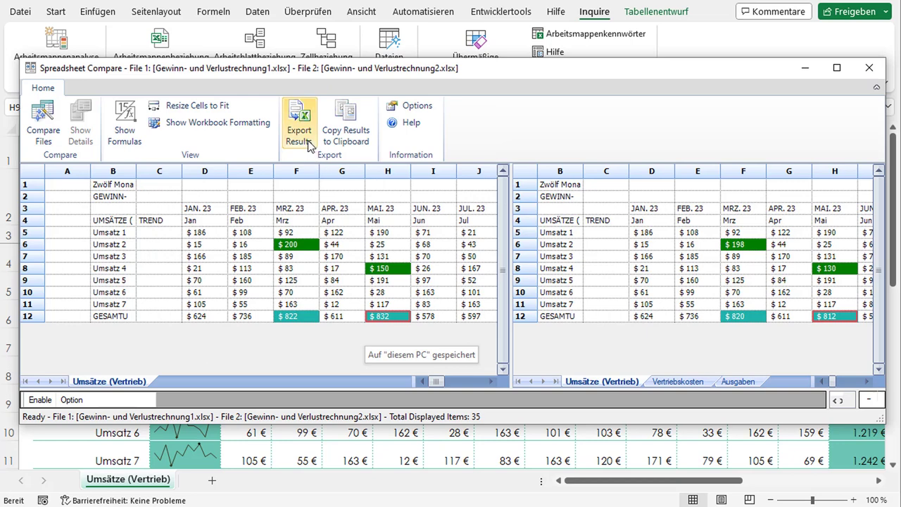